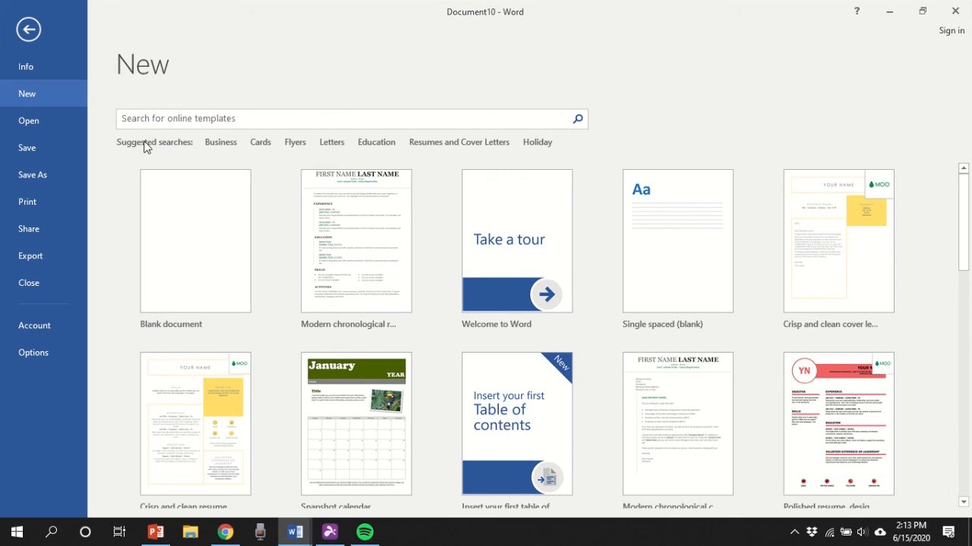
- Search online templates for 'Resume' and create a document from Modern chronological resume
click(166, 118)
text(Resume)
key(Return)
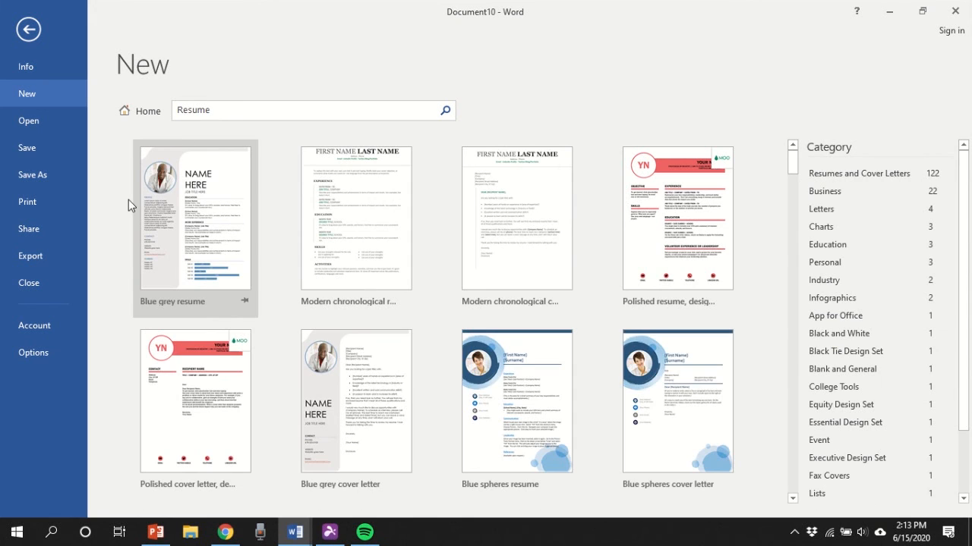
scroll(353, 272, down, 6)
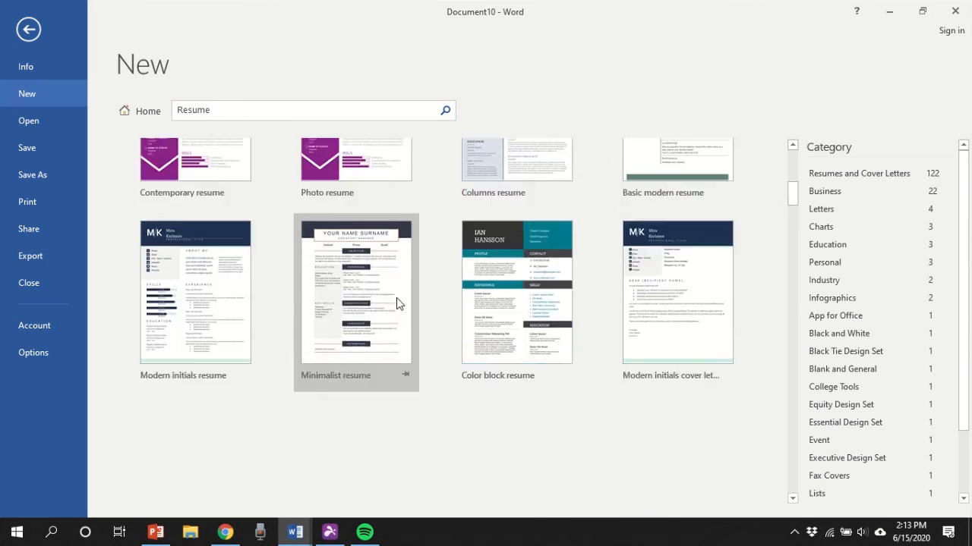
scroll(398, 299, down, 5)
scroll(401, 301, up, 3)
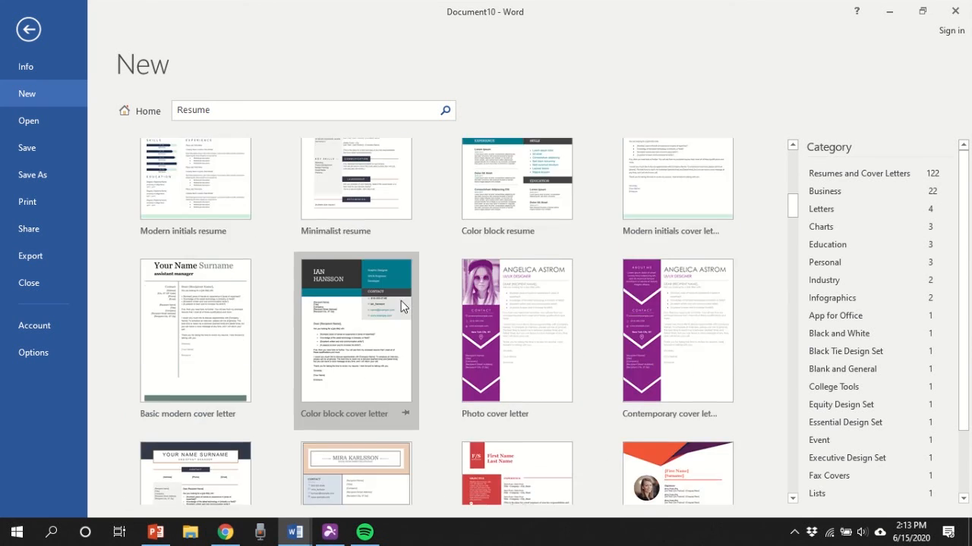
scroll(400, 300, up, 8)
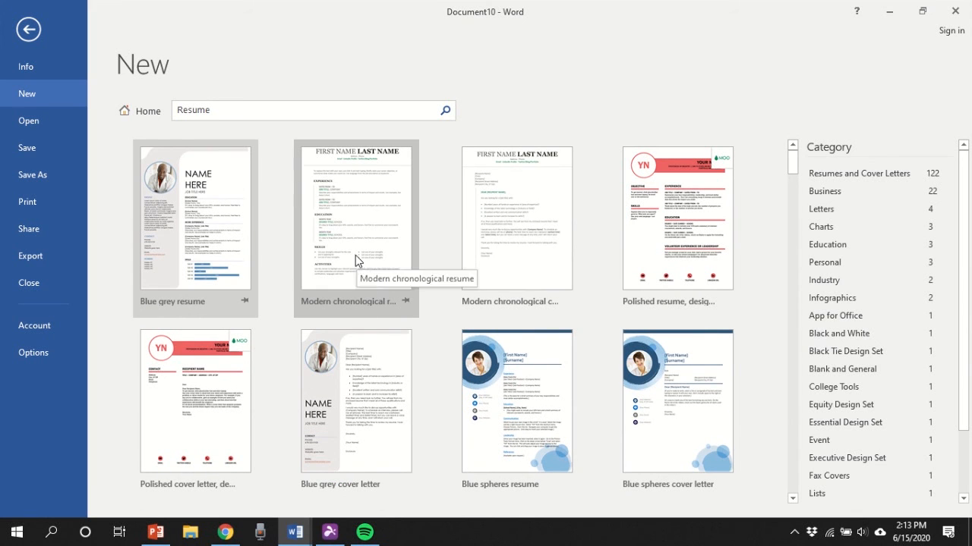
double_click(357, 259)
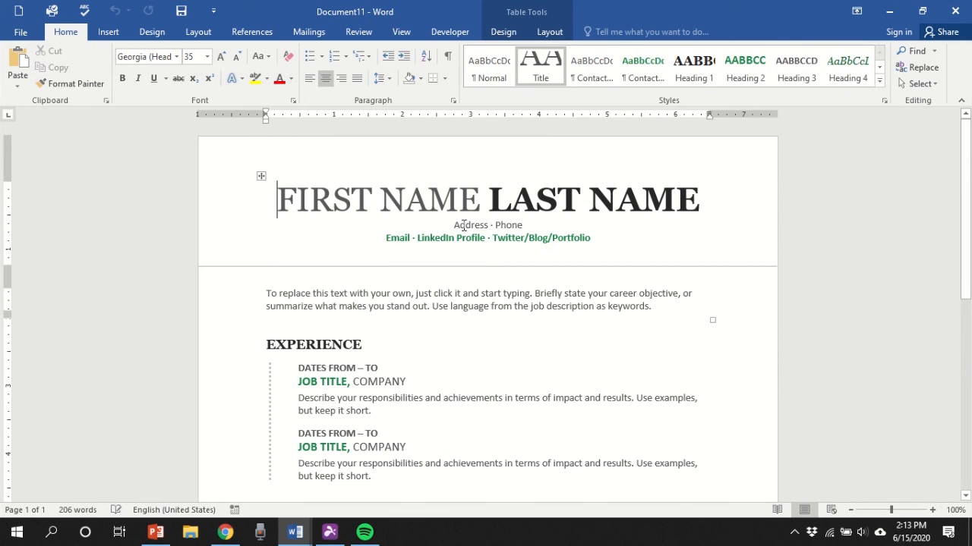
- Replace the FIRST NAME and LAST NAME placeholders with the applicant's first name and surname
scroll(674, 294, down, 5)
scroll(675, 295, up, 4)
scroll(675, 296, up, 1)
click(363, 205)
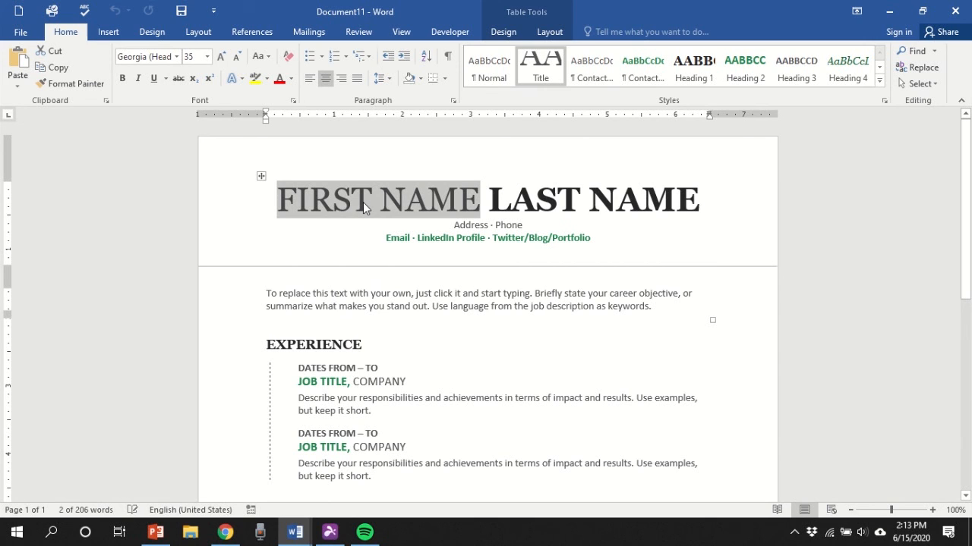
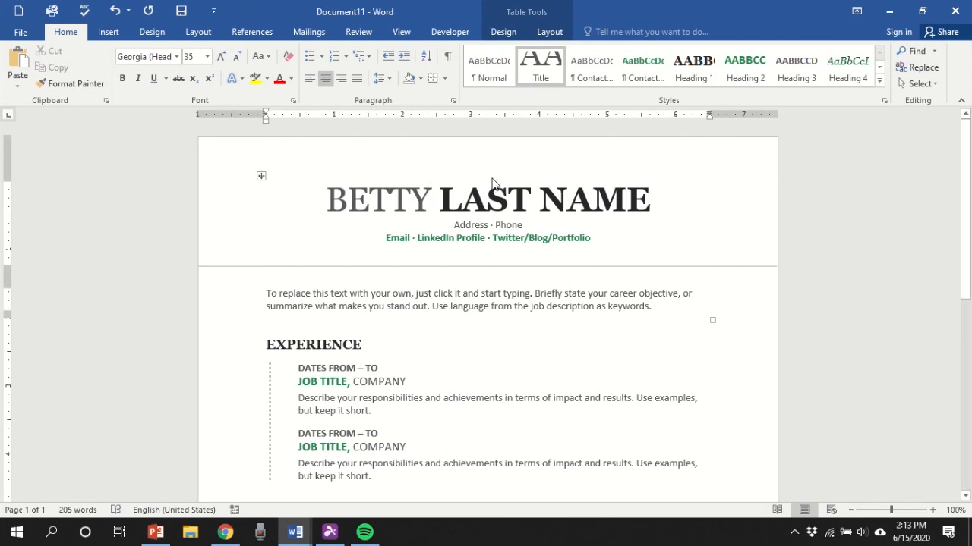
click(490, 206)
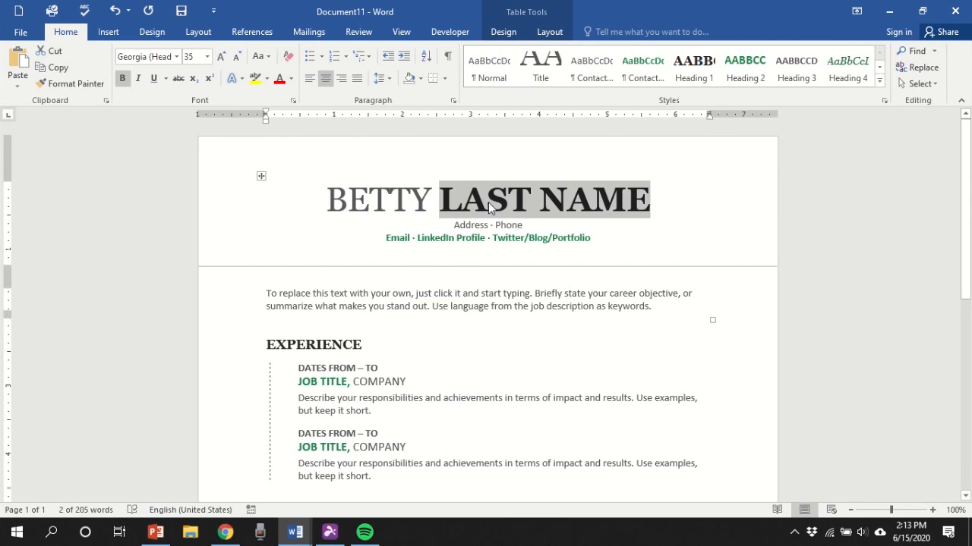
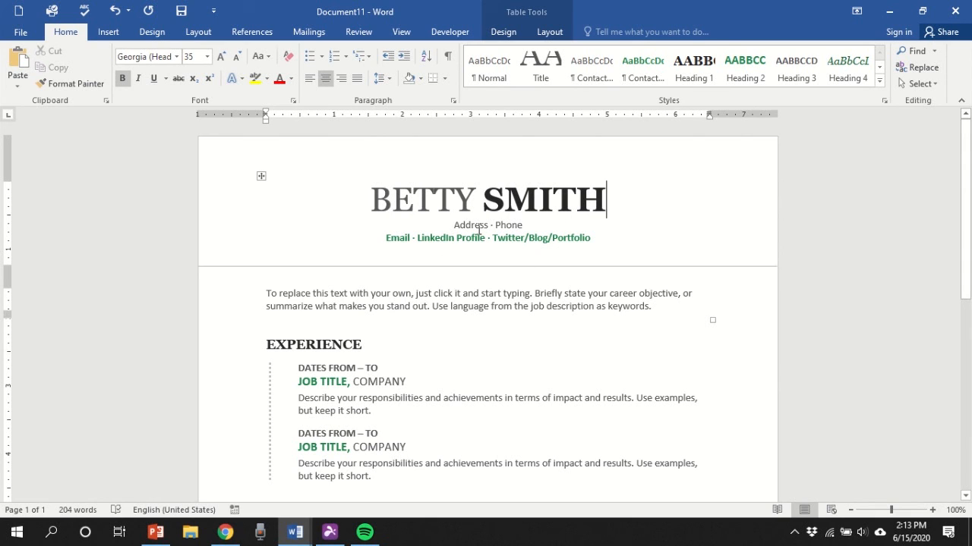
- Select the Address, Phone, Email and Twitter/Blog/Portfolio placeholders in the contact line
click(468, 228)
click(509, 230)
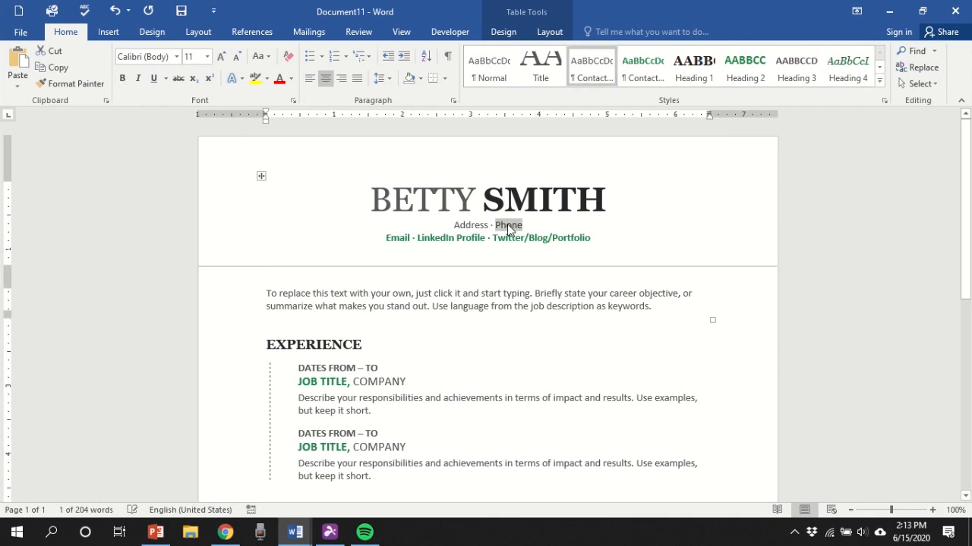
click(409, 241)
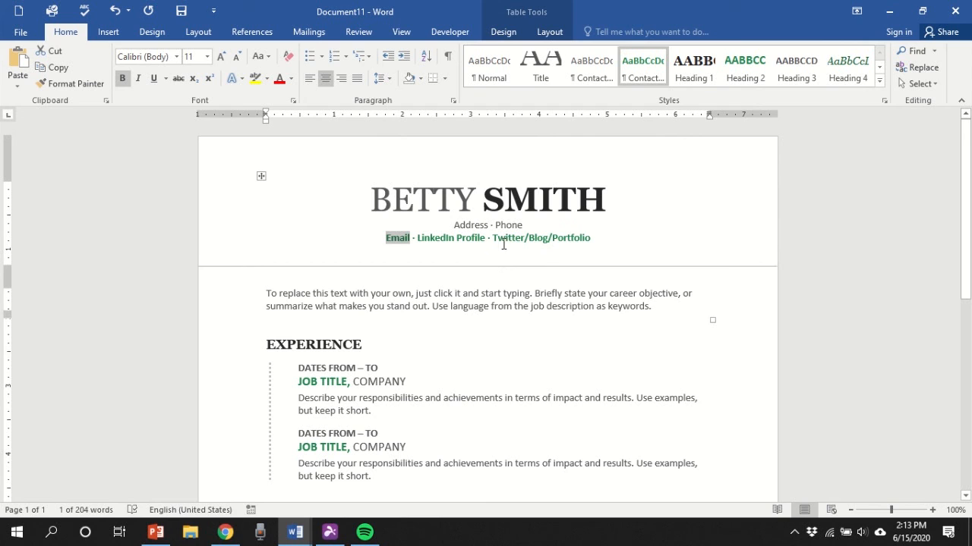
click(682, 233)
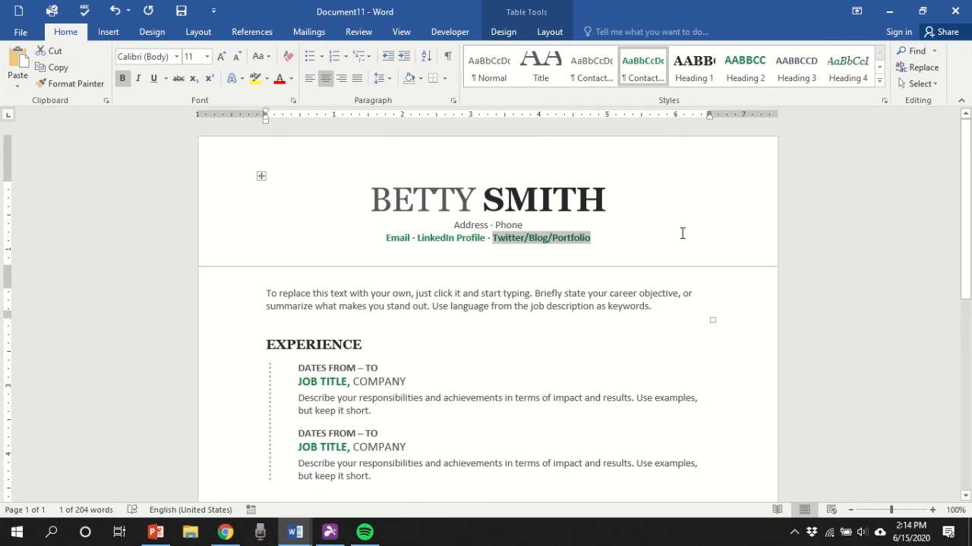
scroll(494, 278, down, 2)
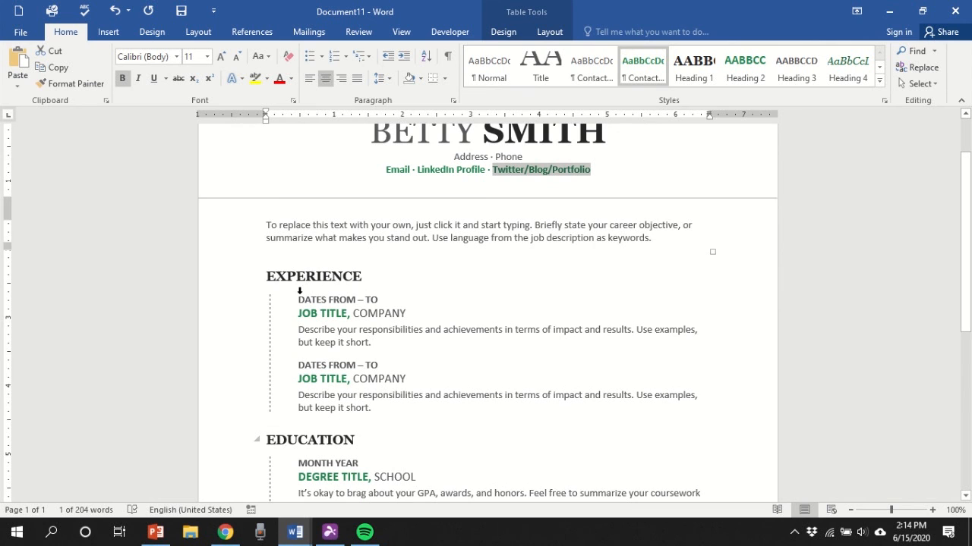
scroll(305, 334, down, 1)
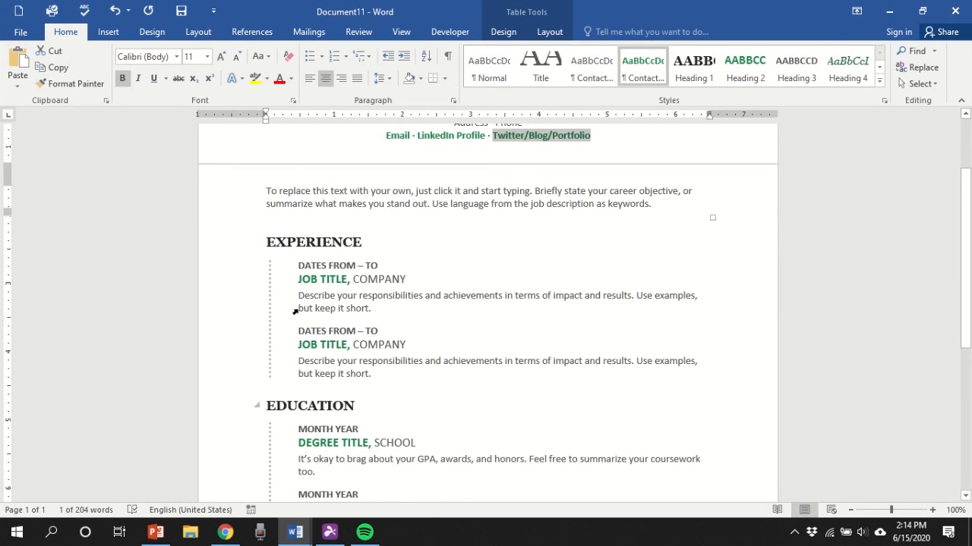
- Change the first job's dates placeholder to 'JANUARY 2018 – PRESENT'
click(310, 267)
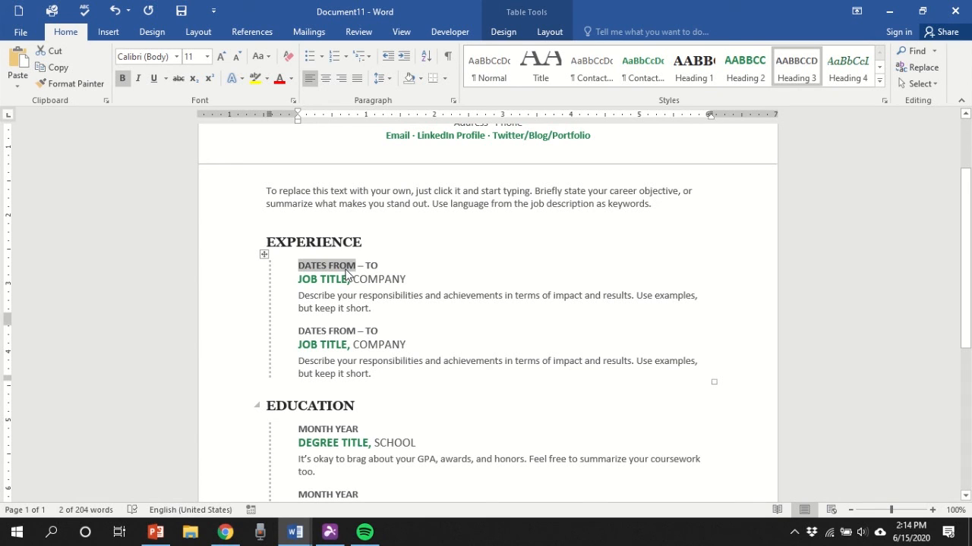
text(JAN)
text(UARY)
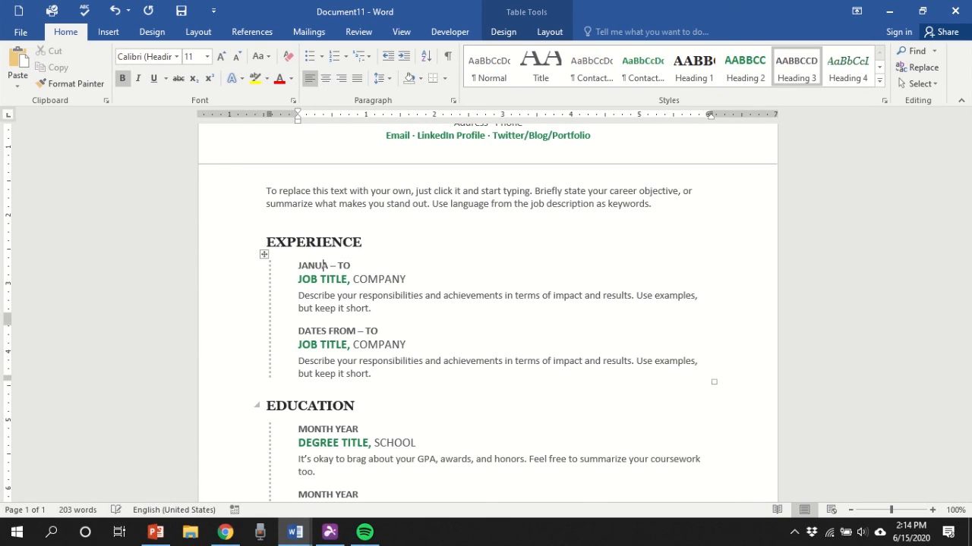
text( 2018)
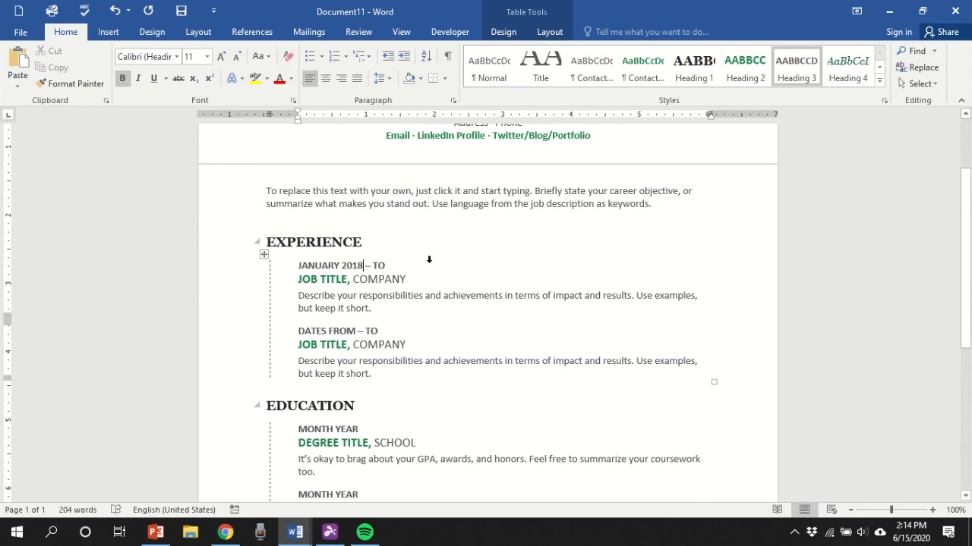
double_click(392, 264)
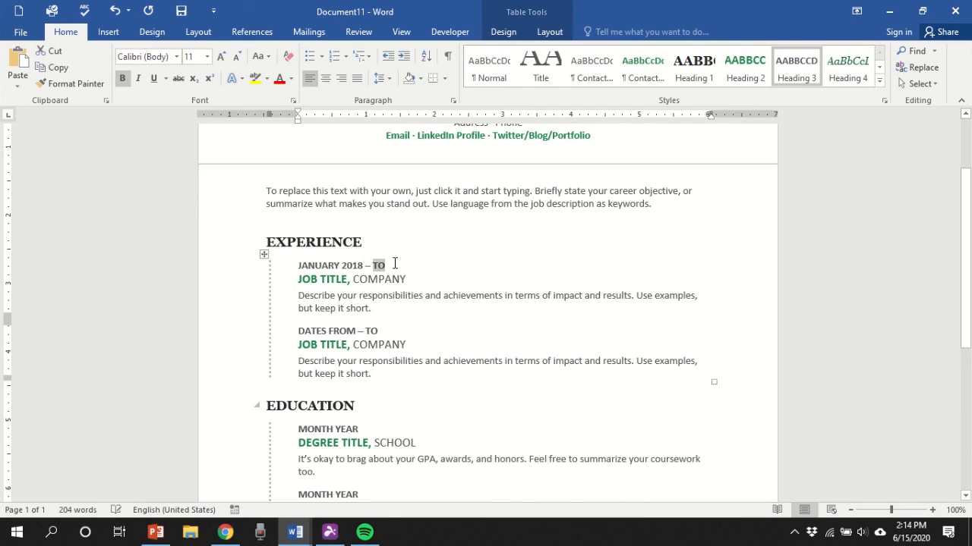
text(PRESEN)
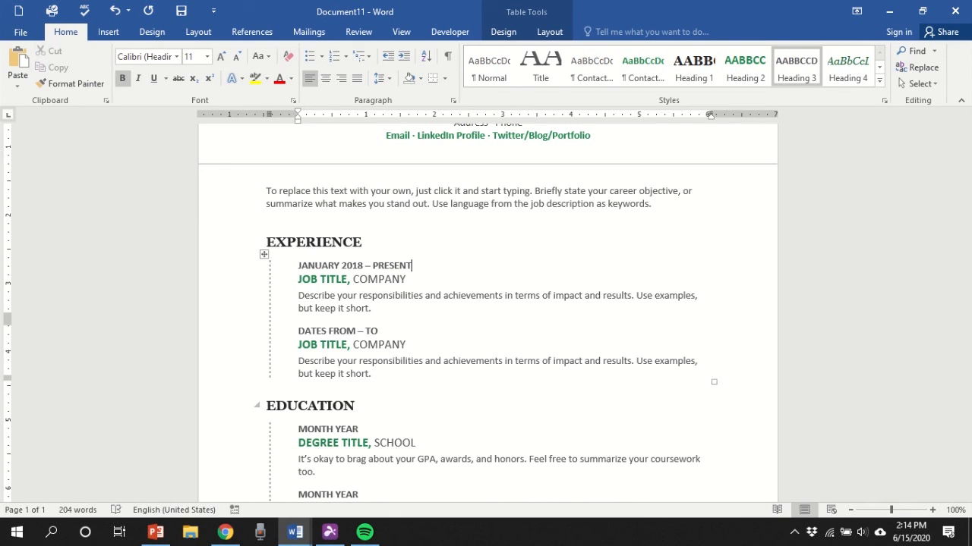
text(T)
scroll(352, 302, down, 1)
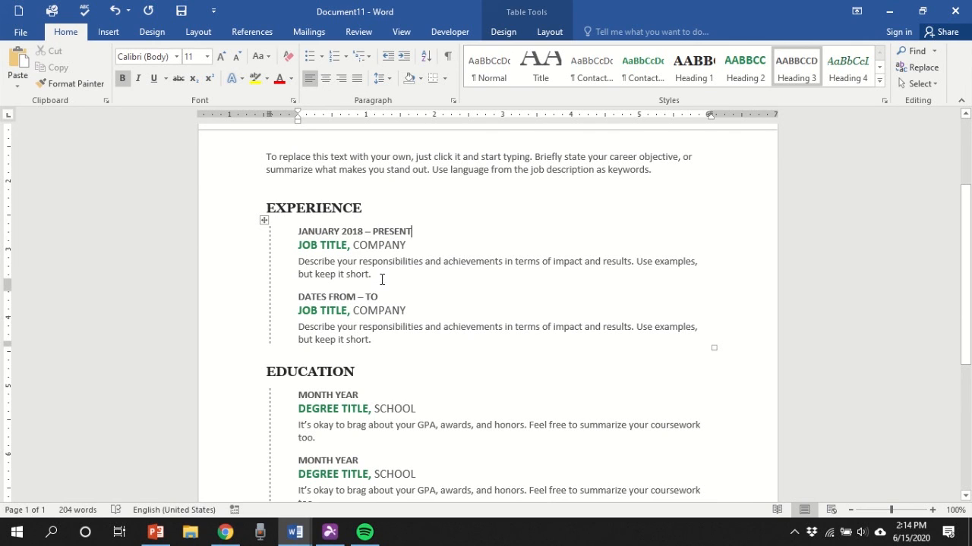
- Enter job title 'CUSTOMER SERVICE REPRESENTATIVE' and company 'TARGET', correcting the title typo
click(318, 246)
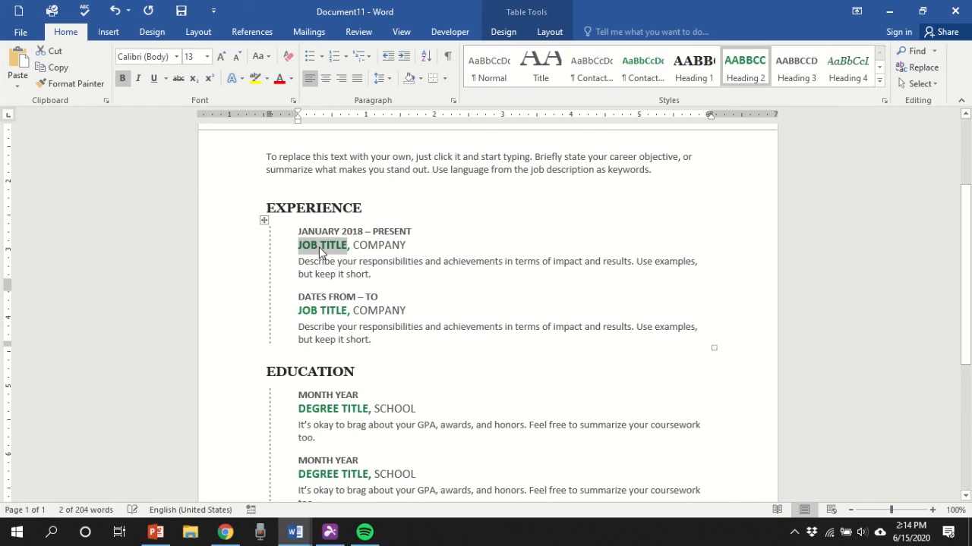
text(CUST)
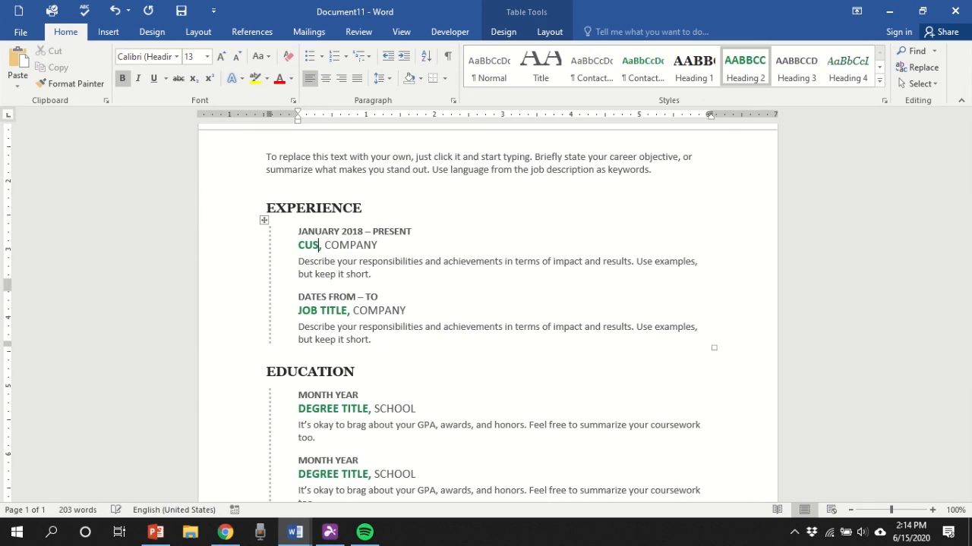
text(OMER SER)
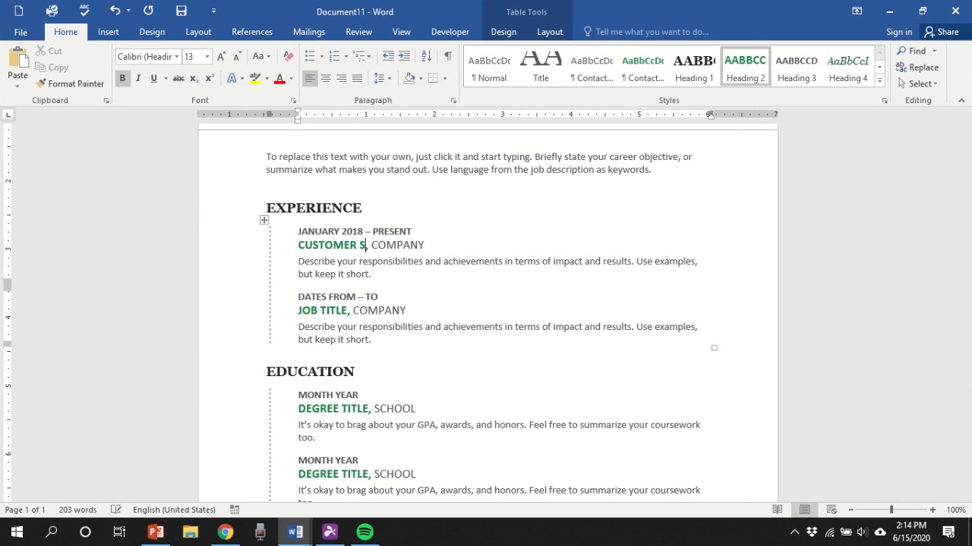
text(VICE RE)
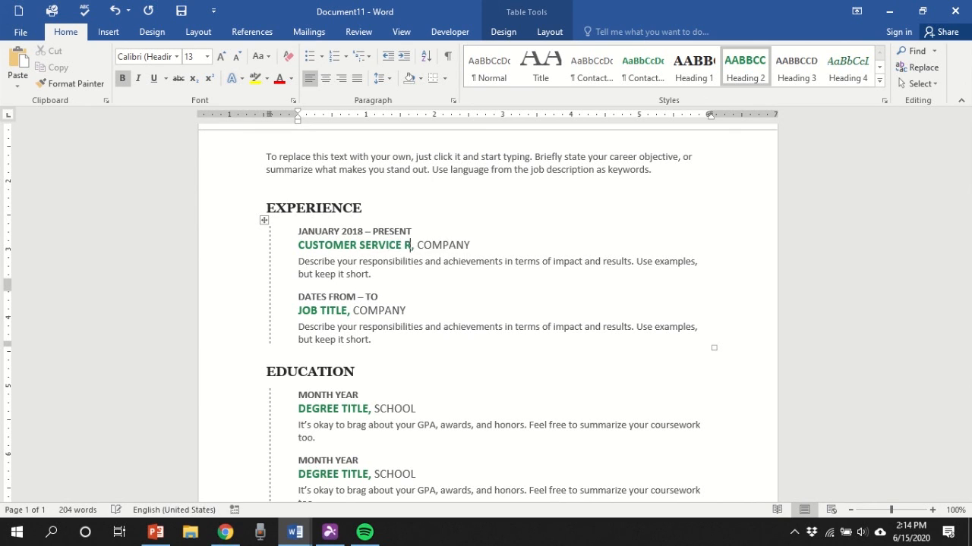
text(PRESNNT)
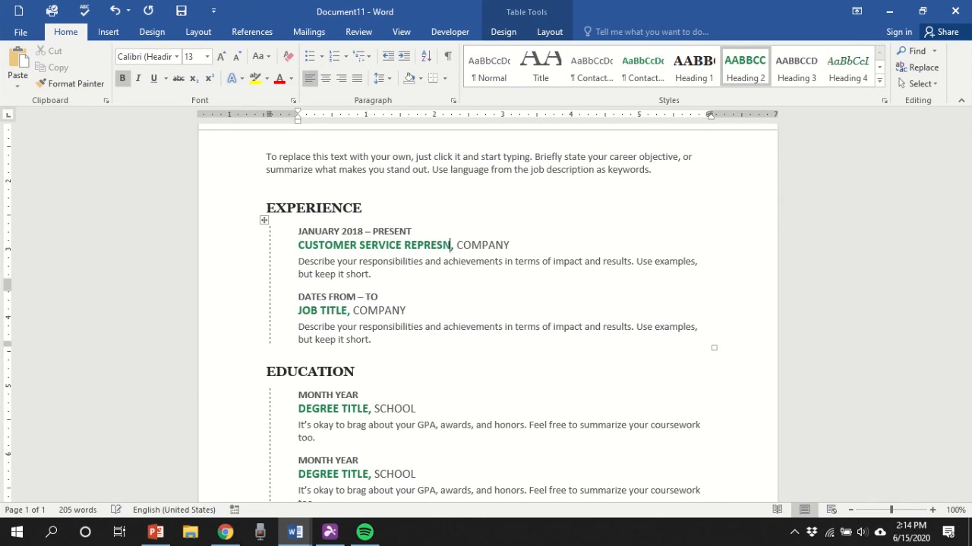
text(ATI)
key(BackSpace)
key(BackSpace)
key(BackSpace)
key(BackSpace)
key(BackSpace)
key(BackSpace)
text(ENTATIVE)
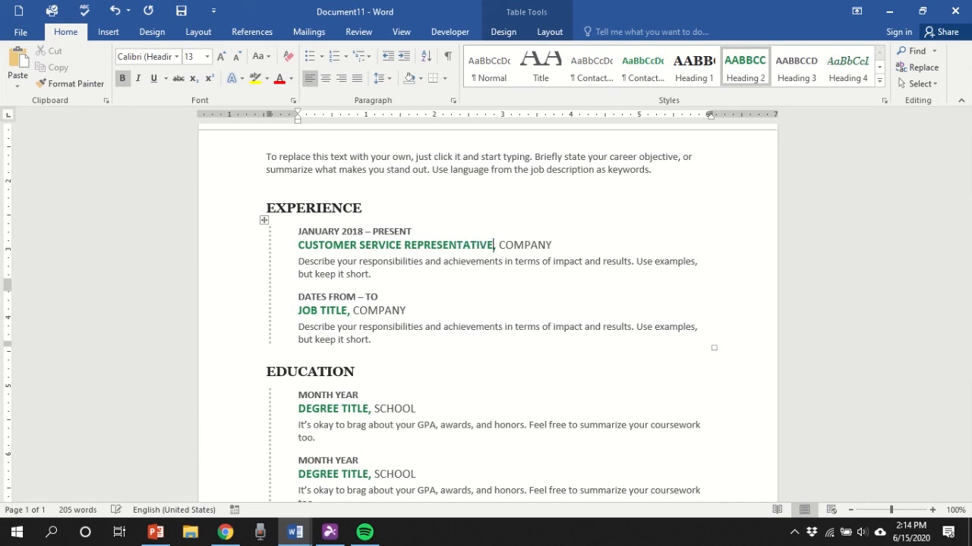
click(518, 247)
text(TARGET)
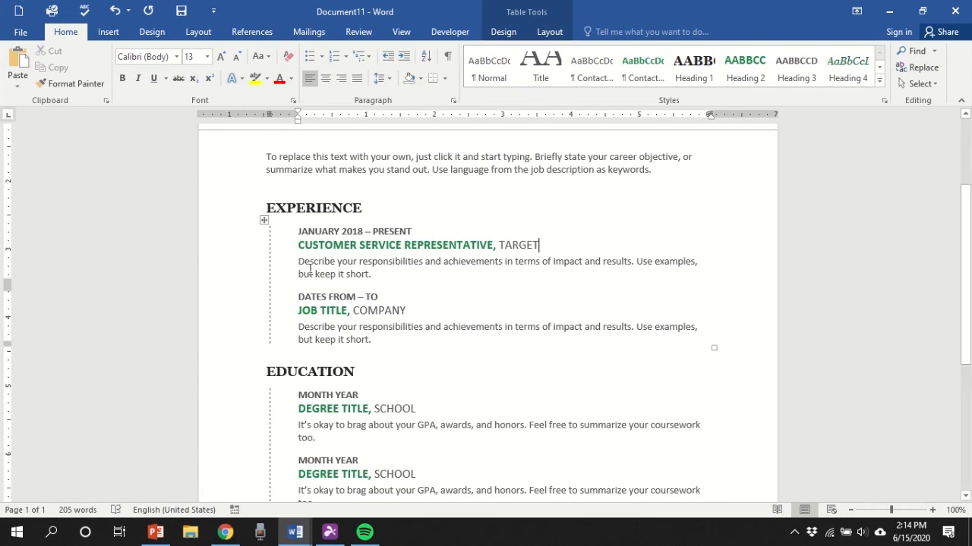
- Write the Target job's two bullets about cash registers and returns/exchanges, removing the empty bullet
click(357, 267)
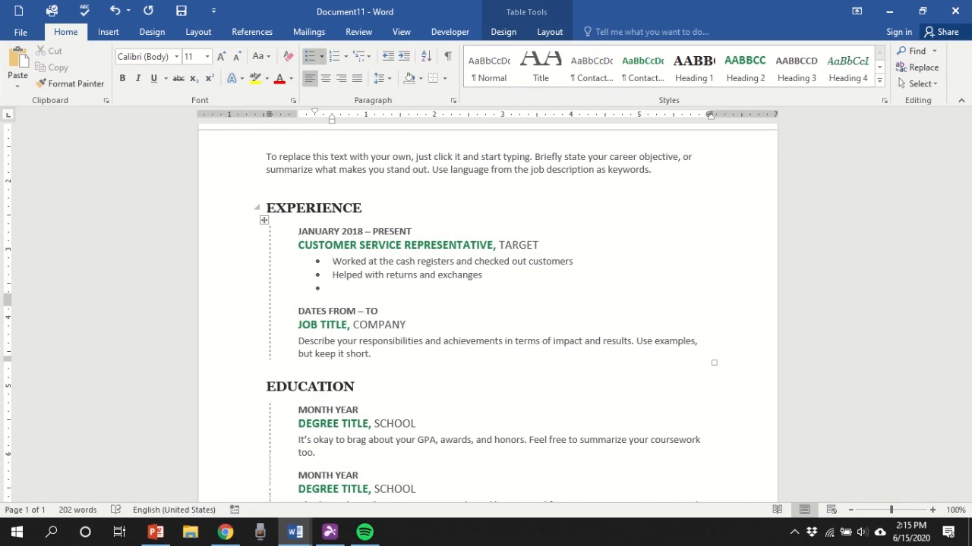
key(BackSpace)
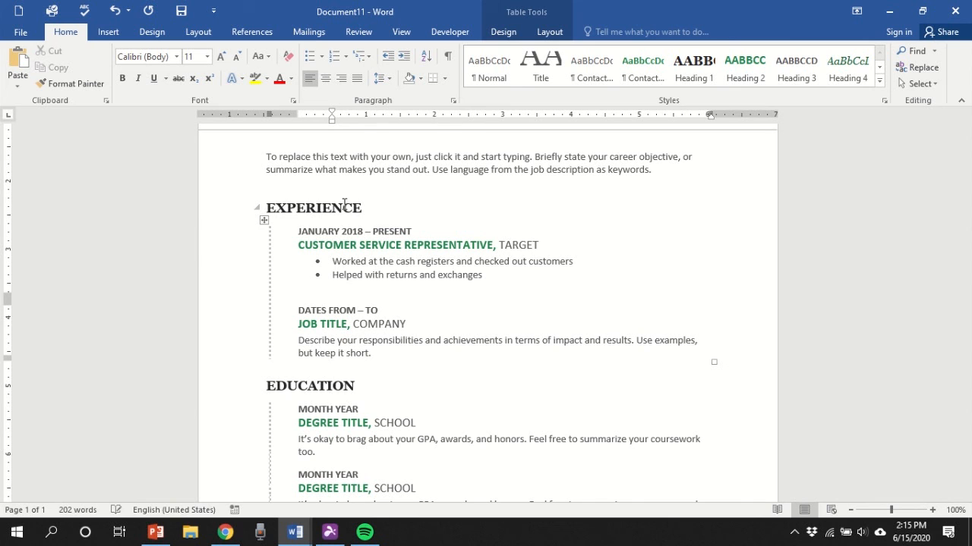
scroll(345, 209, down, 1)
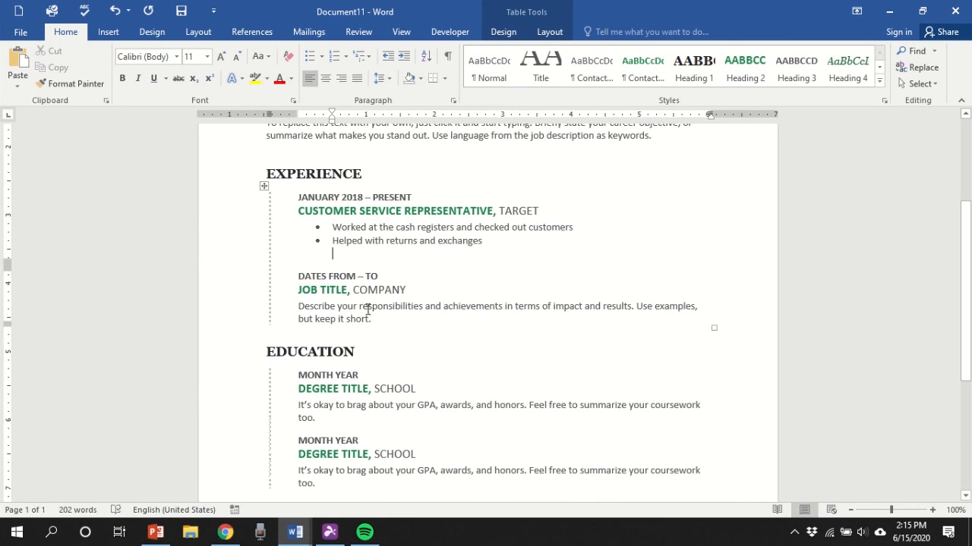
scroll(351, 354, down, 2)
- Set the first Education date to AUGUST 2014 and the degree to BACHELOR OF ARTS
double_click(319, 306)
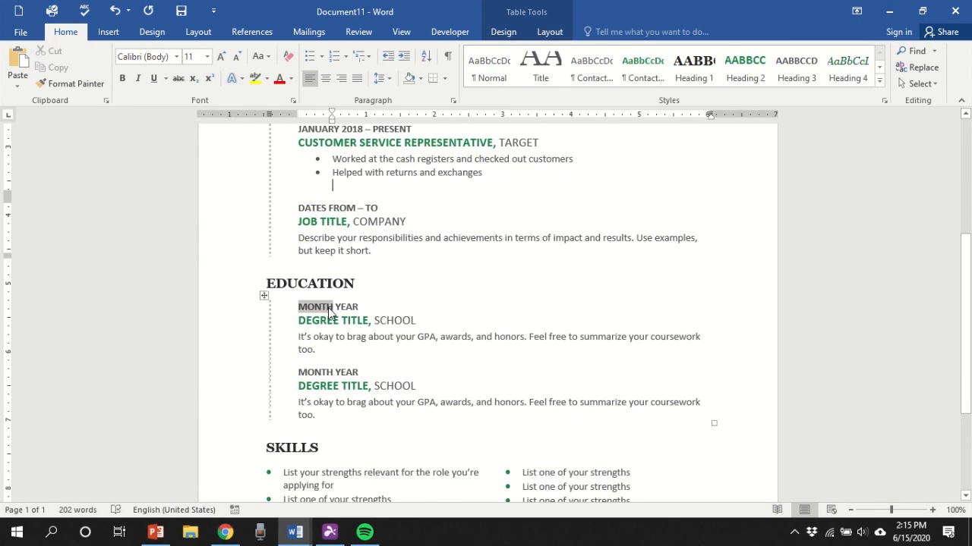
text(AUGUST)
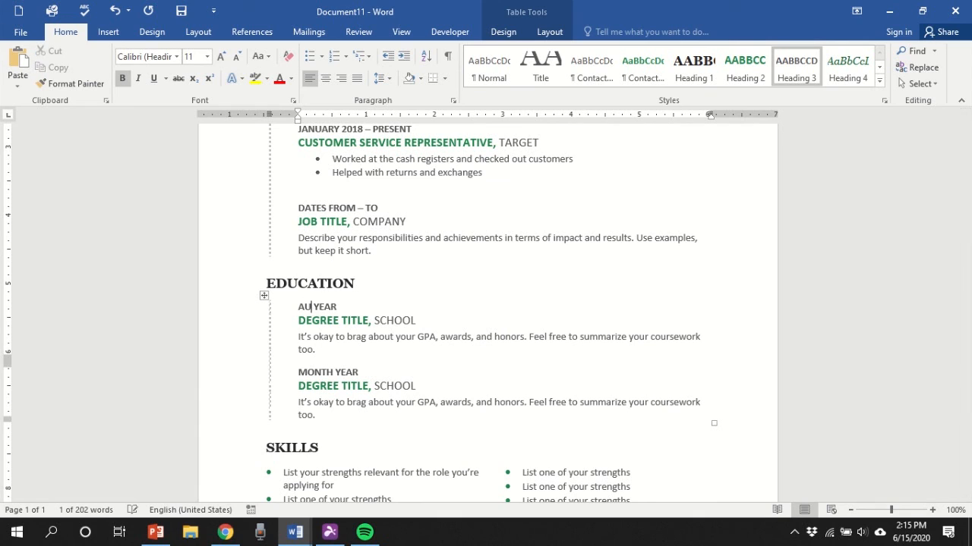
double_click(349, 307)
text(20)
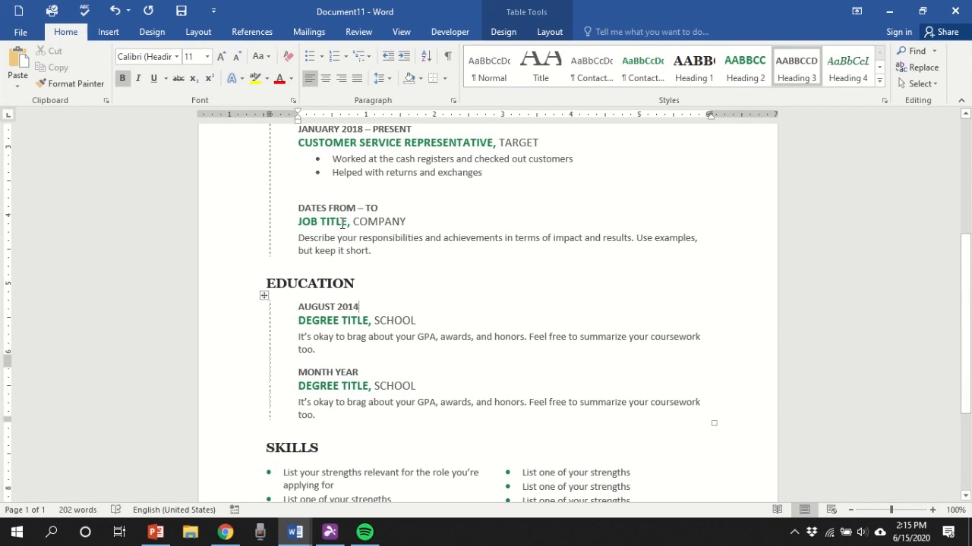
click(342, 320)
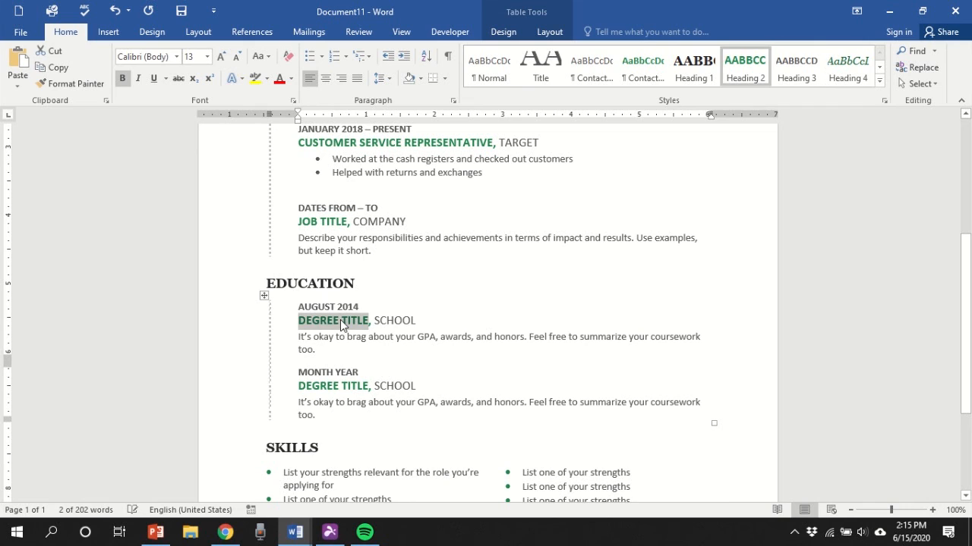
text(BACHELOR OF AR)
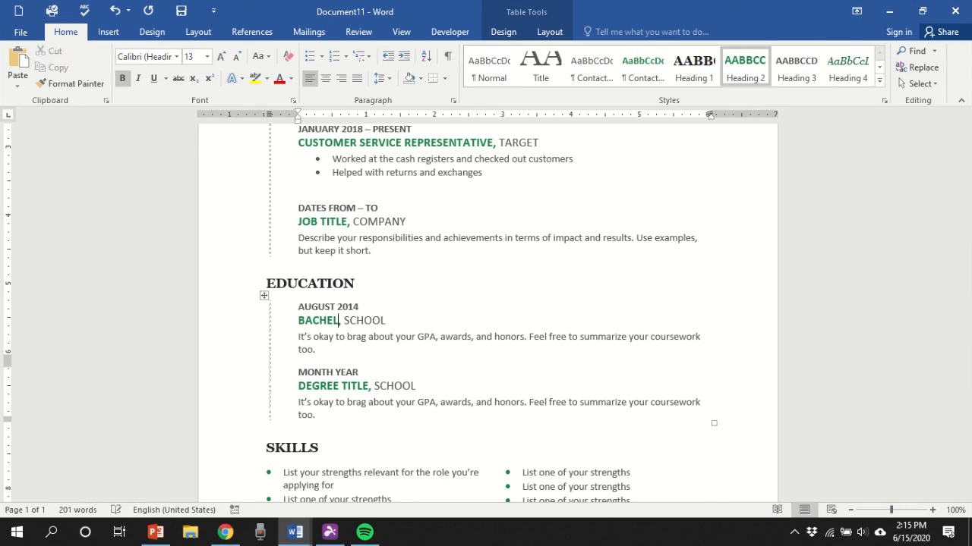
text(TS)
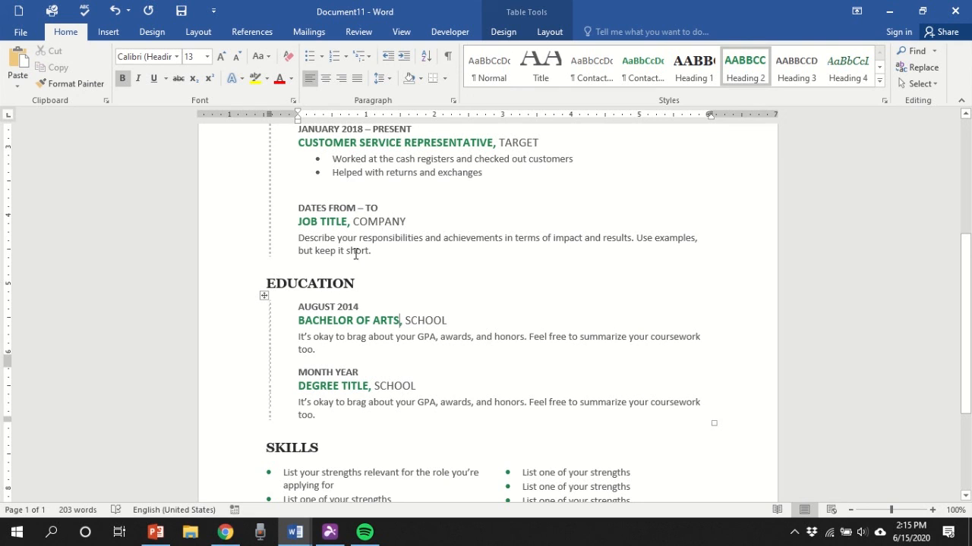
scroll(311, 268, down, 3)
- Type 'Proficient in Microsoft Word and Excel' and 'Team player and fast learner' as the first two skills
triple_click(312, 268)
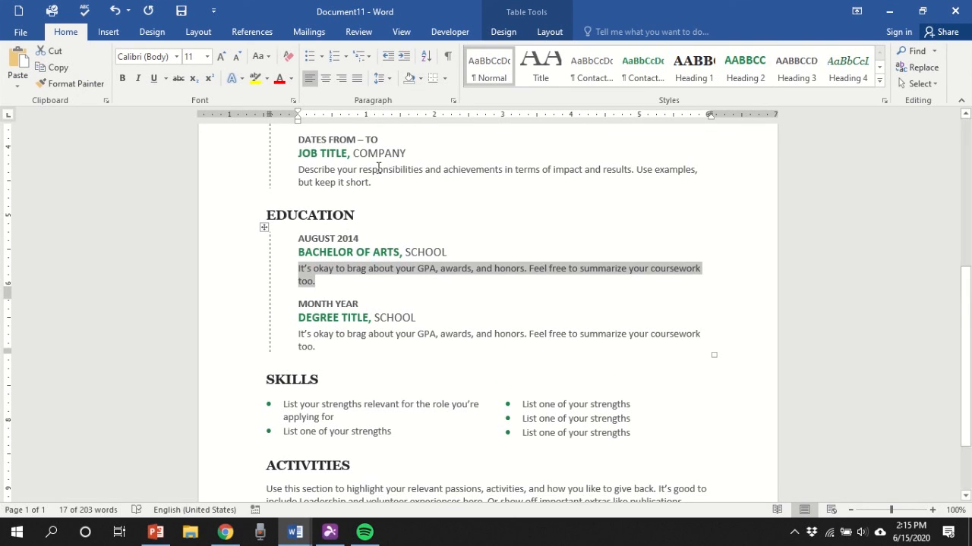
scroll(377, 193, down, 3)
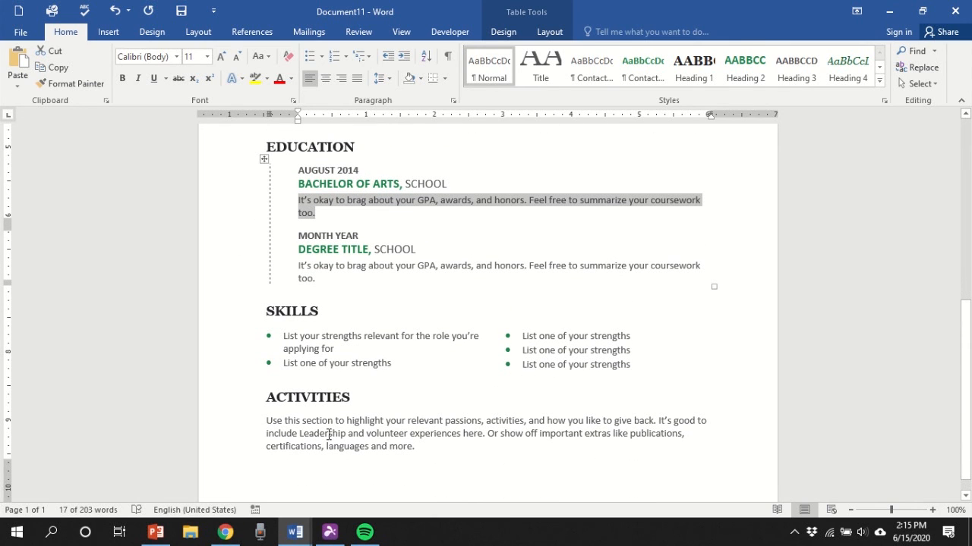
triple_click(300, 349)
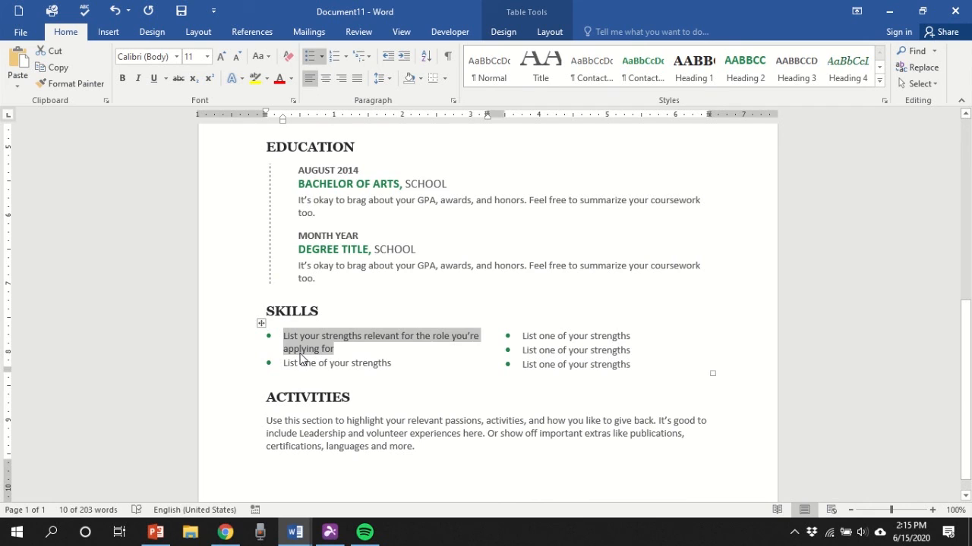
text(P)
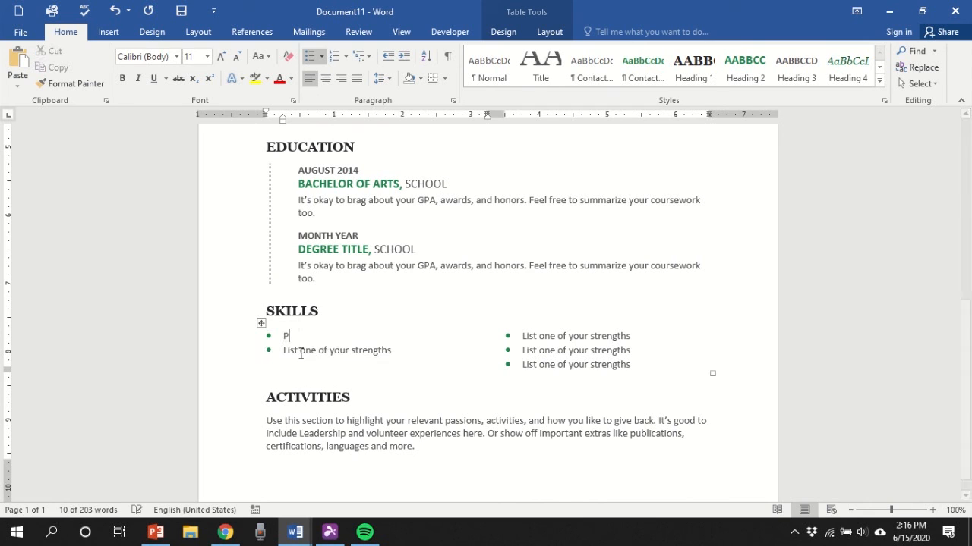
text(roficient in Mic)
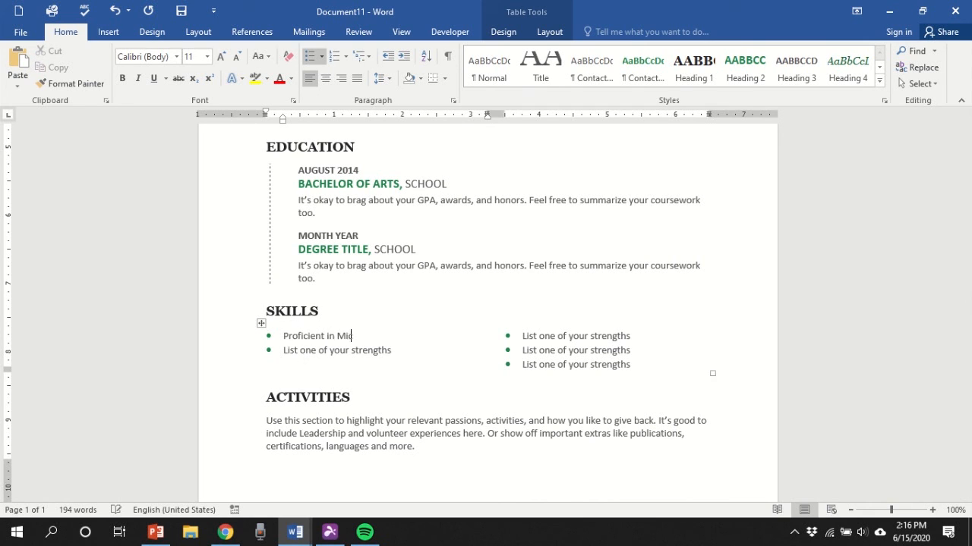
text(rosoft Word and Excel)
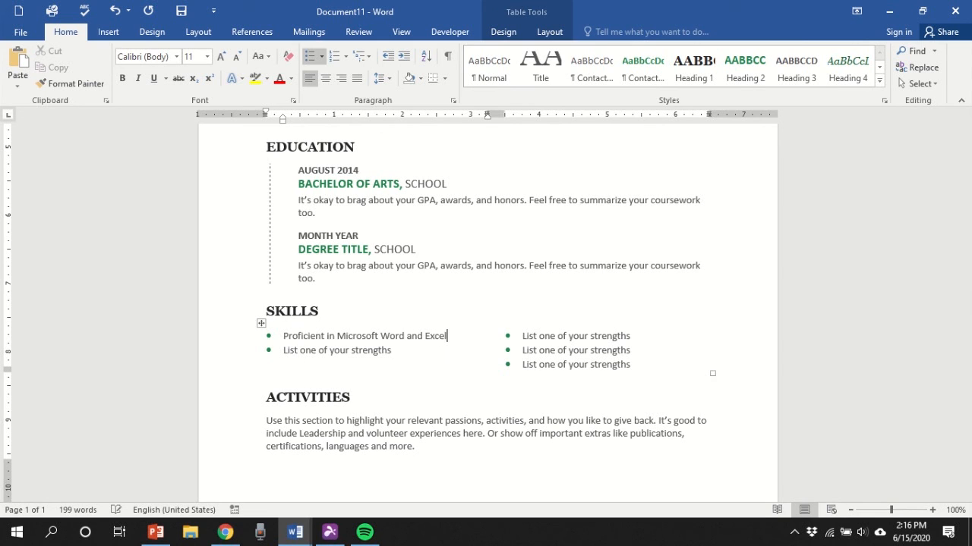
click(293, 351)
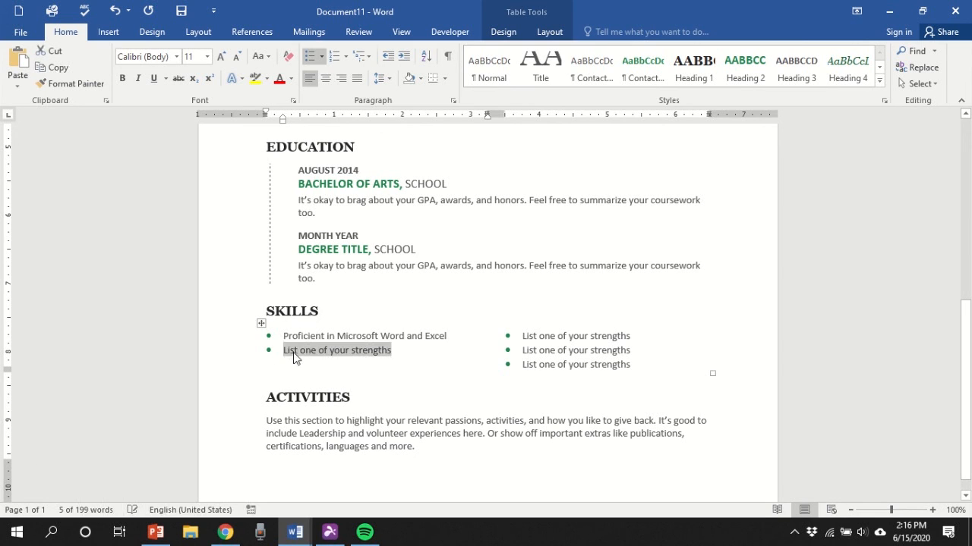
text(Team pla)
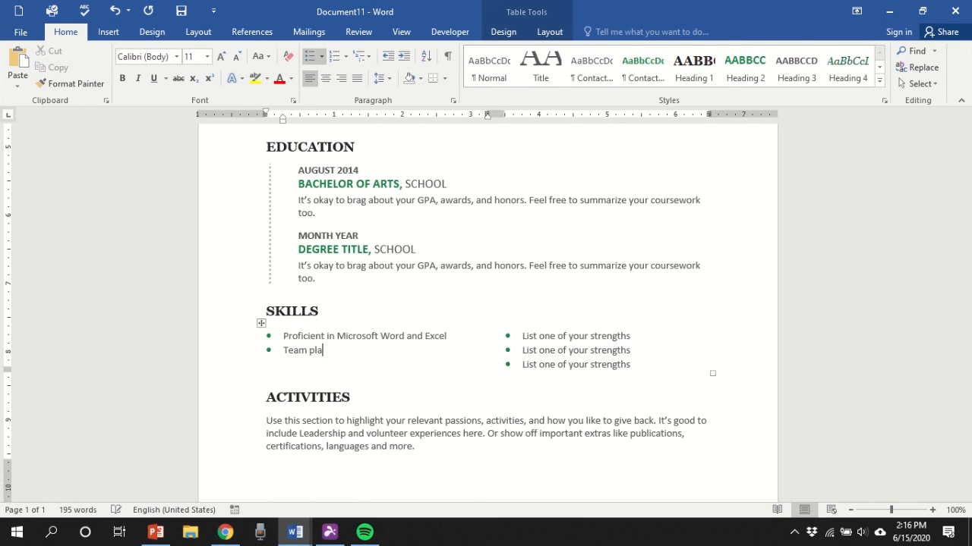
text(yer and fast learner)
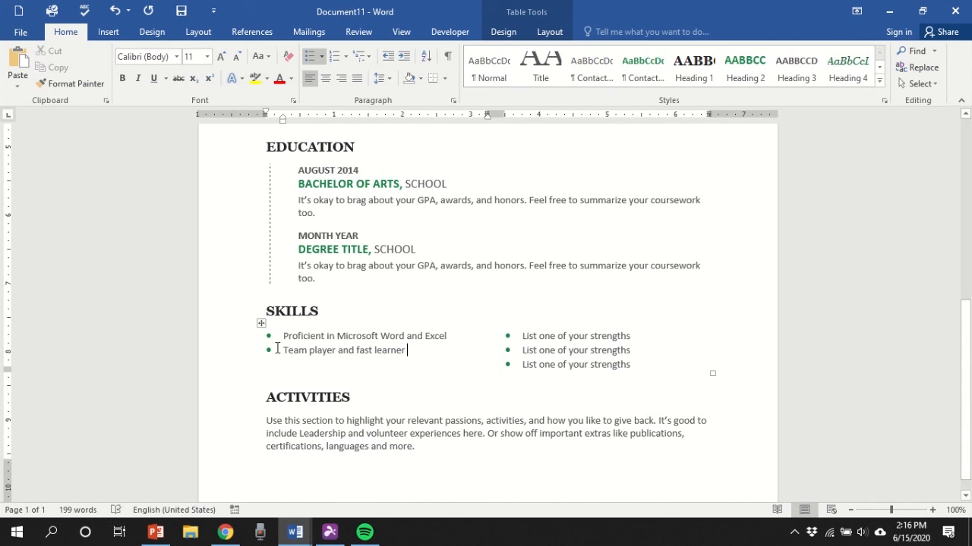
scroll(239, 379, down, 1)
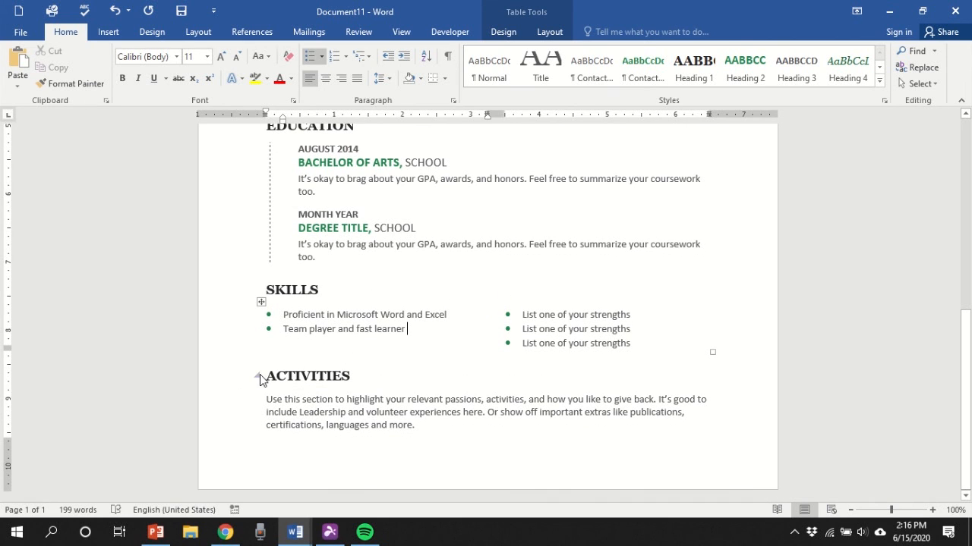
- Select the ACTIVITIES heading with its paragraph and delete them
drag(260, 376, 400, 439)
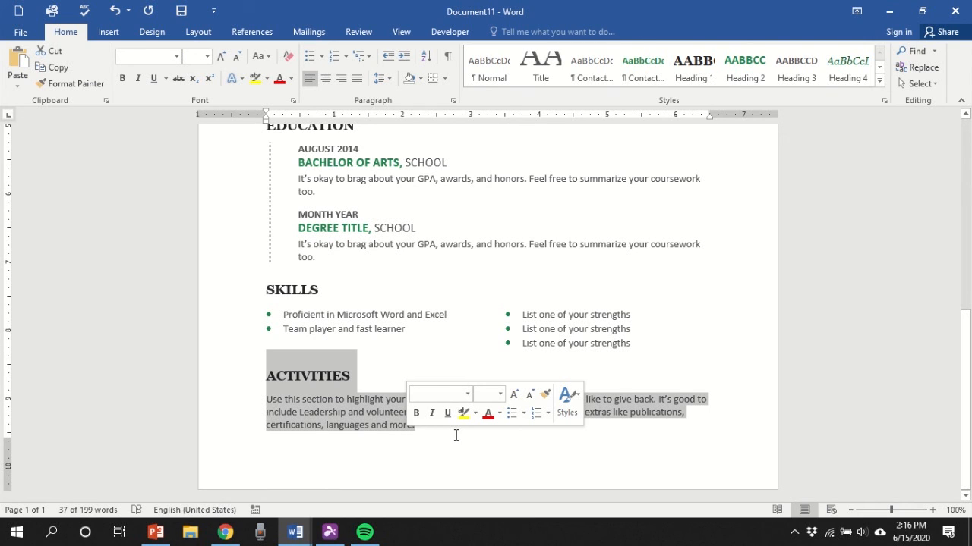
key(Delete)
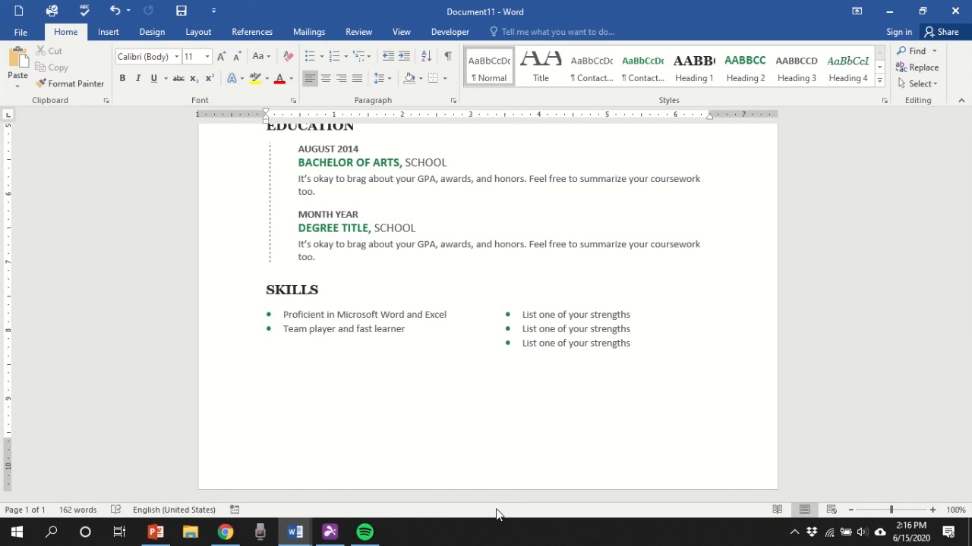
scroll(465, 444, up, 5)
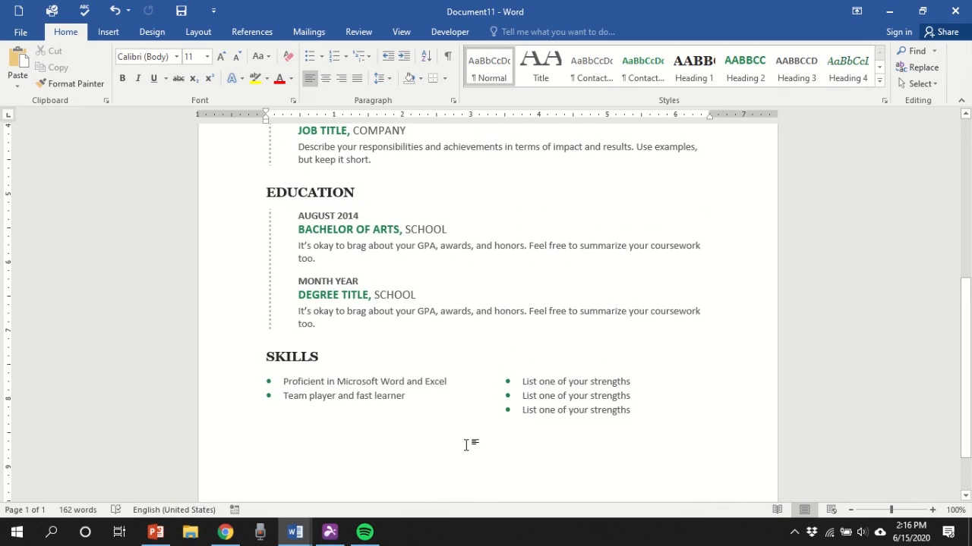
- Delete the objective placeholder paragraph under the name heading
scroll(463, 451, up, 4)
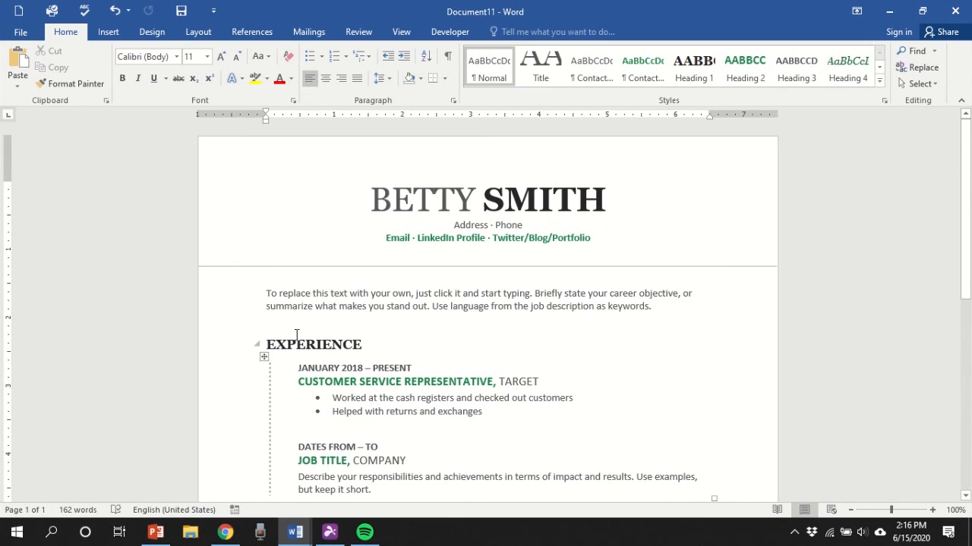
click(365, 313)
key(Delete)
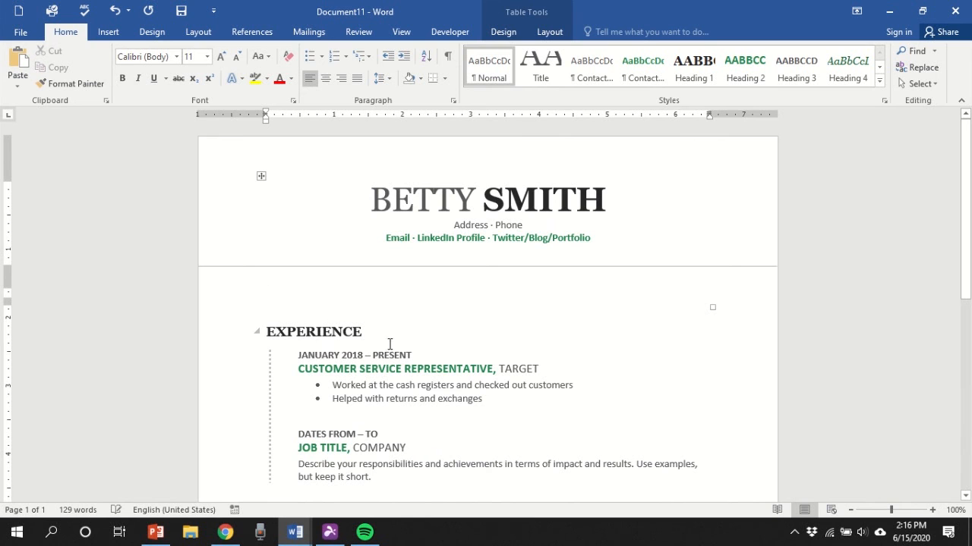
scroll(394, 345, down, 4)
scroll(397, 348, down, 3)
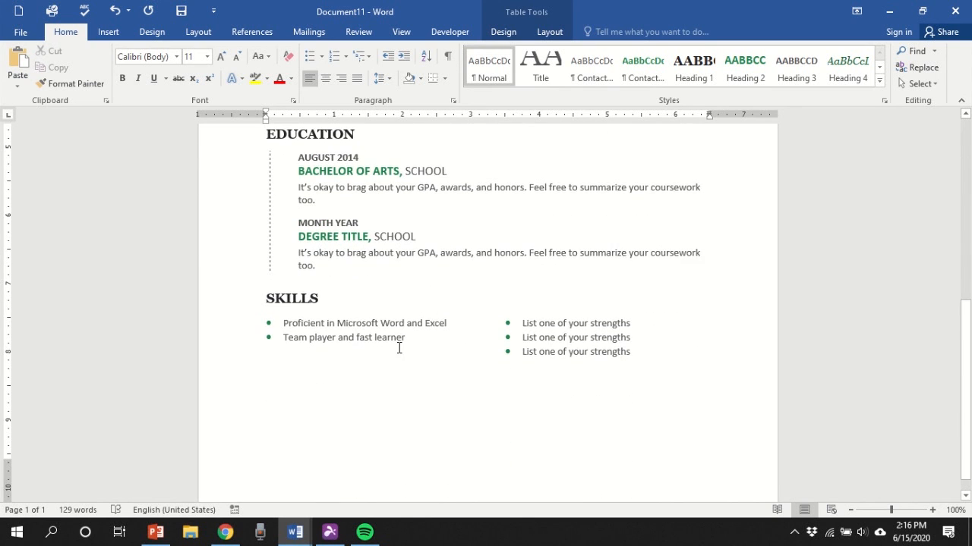
scroll(399, 347, up, 7)
scroll(401, 347, up, 2)
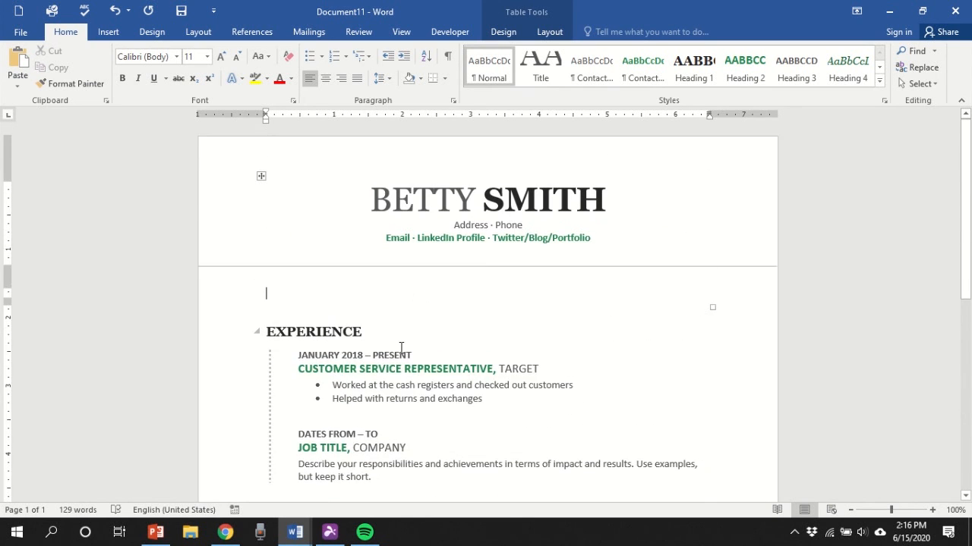